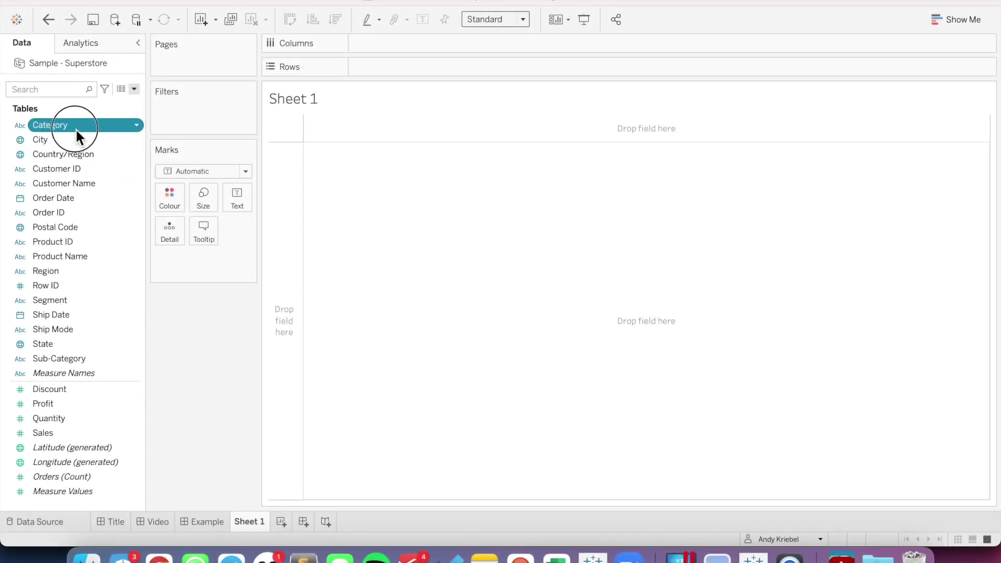
Build horizontal Sales bars with Category and Sub-Category on Rows.
{"action": "left_click_drag", "start_coordinate": [69, 128], "coordinate": [275, 185]}
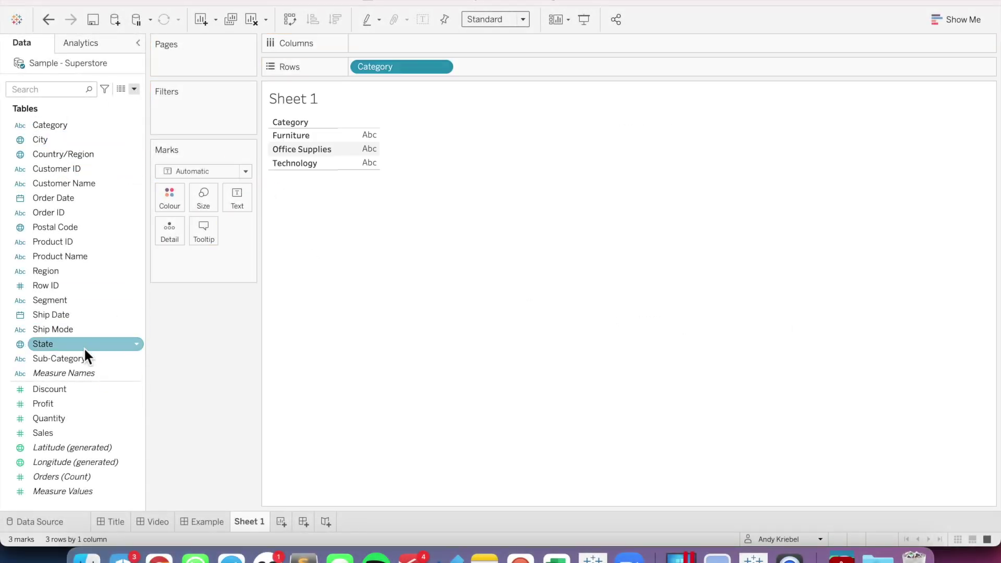
{"action": "left_click_drag", "start_coordinate": [79, 359], "coordinate": [471, 69]}
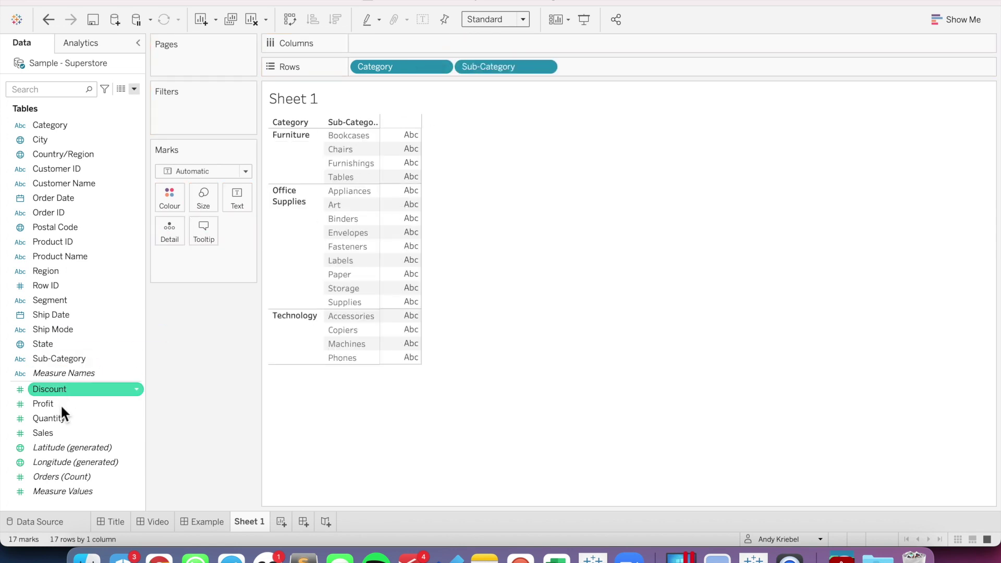
{"action": "mouse_move", "coordinate": [43, 433]}
{"action": "left_mouse_down"}
{"action": "mouse_move", "coordinate": [374, 2]}
{"action": "mouse_move", "coordinate": [385, 39]}
{"action": "left_mouse_up"}
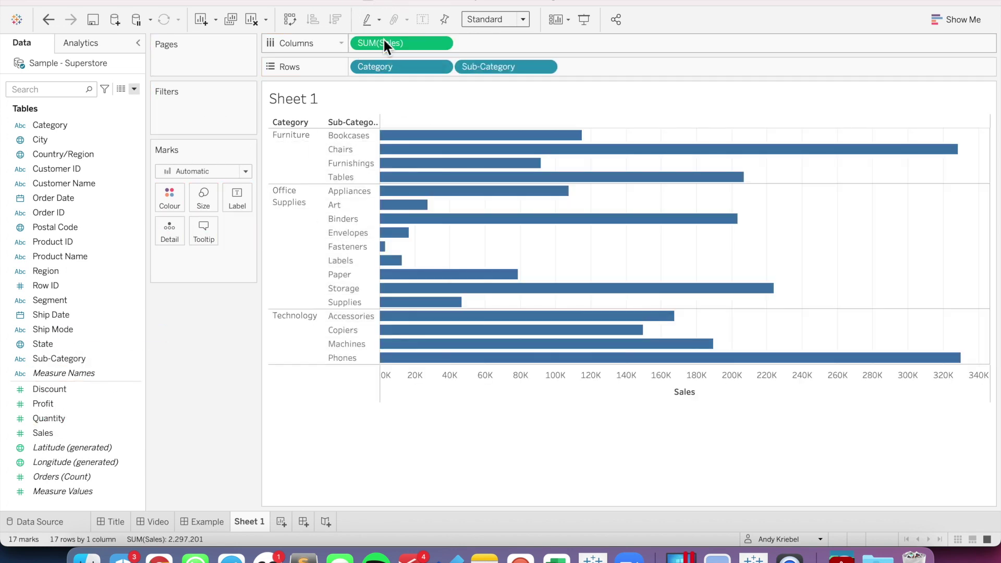
Sort the sub-category bars descending and fit the chart to Entire View.
{"action": "left_click", "coordinate": [335, 19]}
{"action": "left_click", "coordinate": [474, 19]}
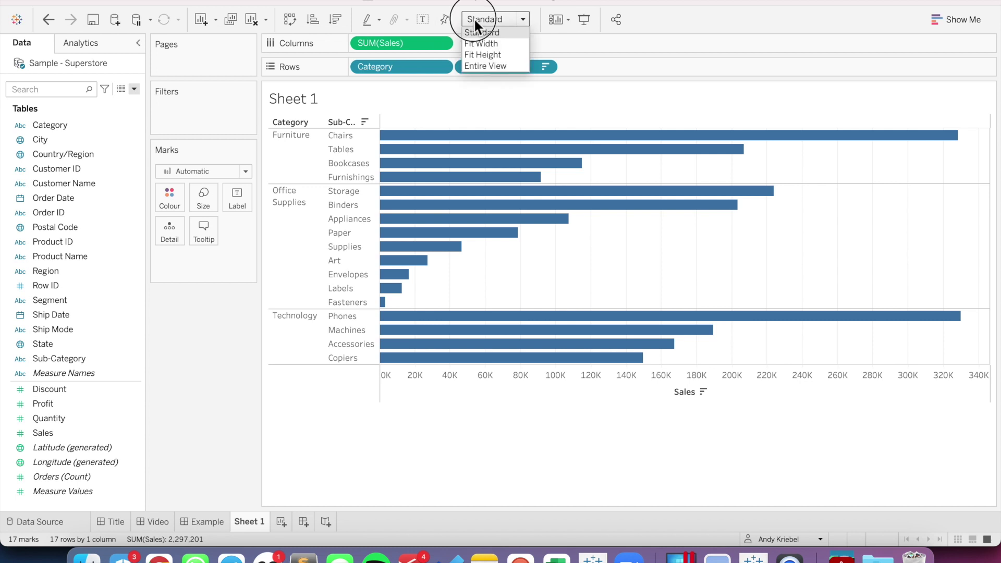
{"action": "left_click", "coordinate": [476, 63]}
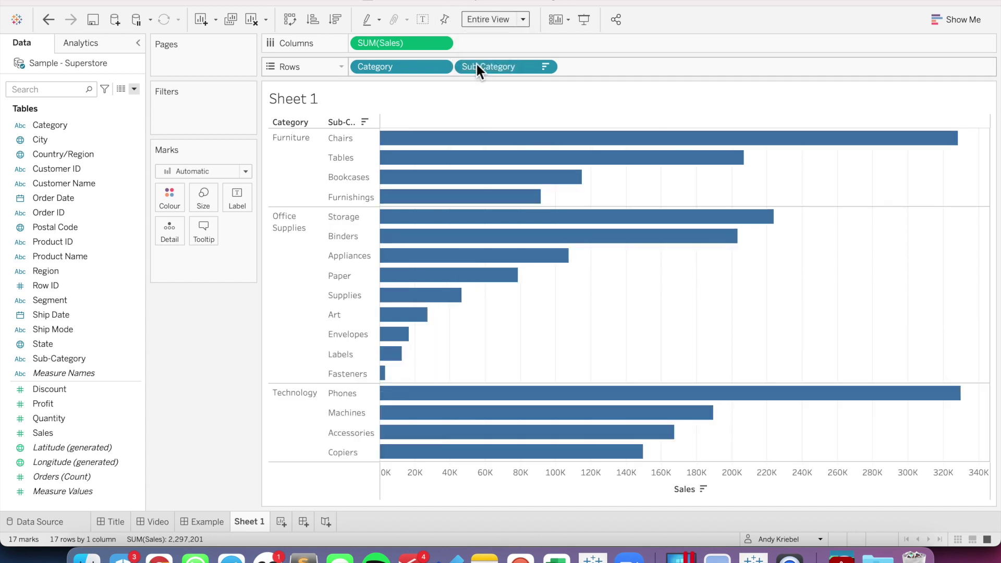
Add an Average Line from the Analytics pane to each Category pane.
{"action": "left_click", "coordinate": [92, 46]}
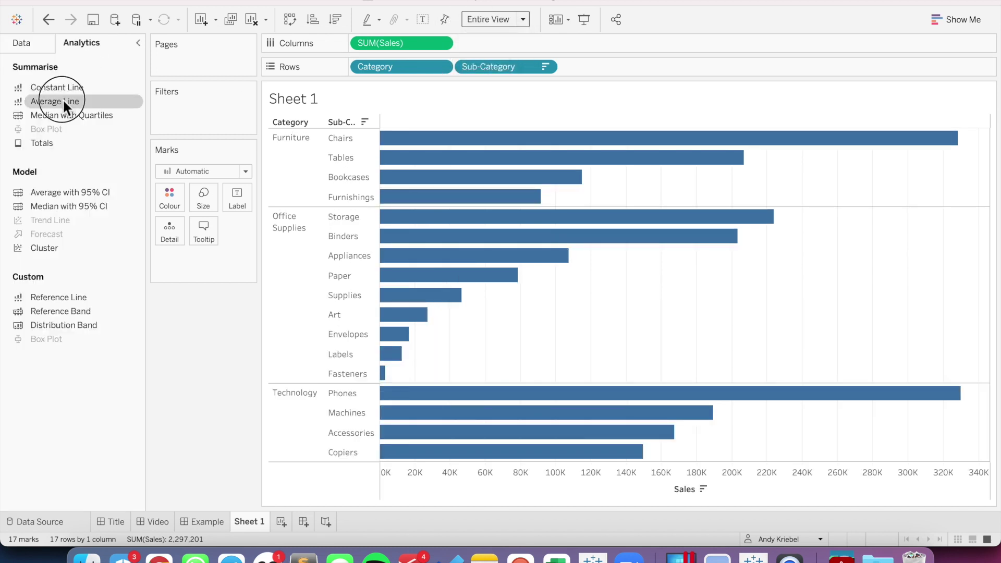
{"action": "left_click_drag", "start_coordinate": [63, 102], "coordinate": [432, 141]}
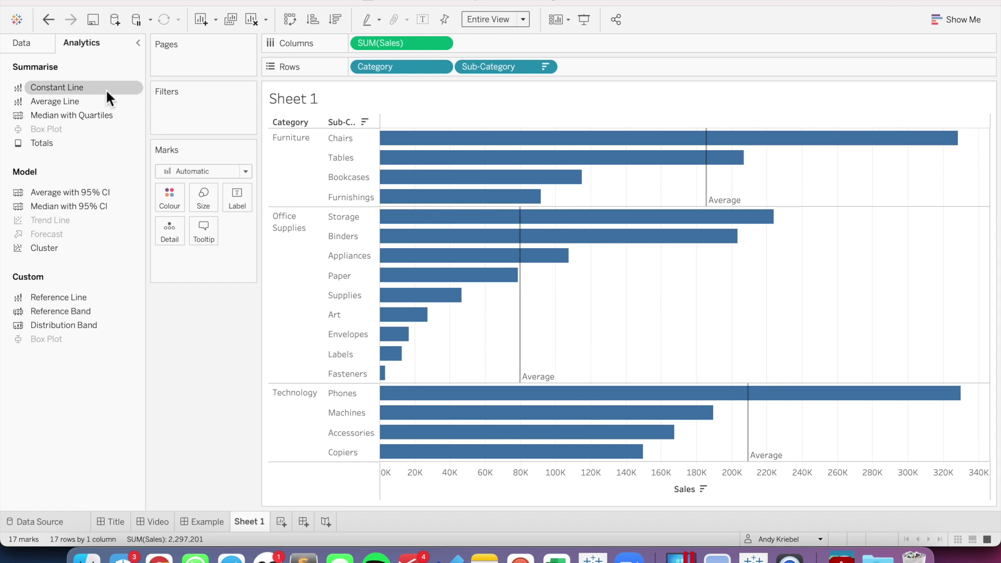
Create a new calculated field from the Data pane menu, correcting its name to Above Avg.
{"action": "left_click", "coordinate": [20, 45]}
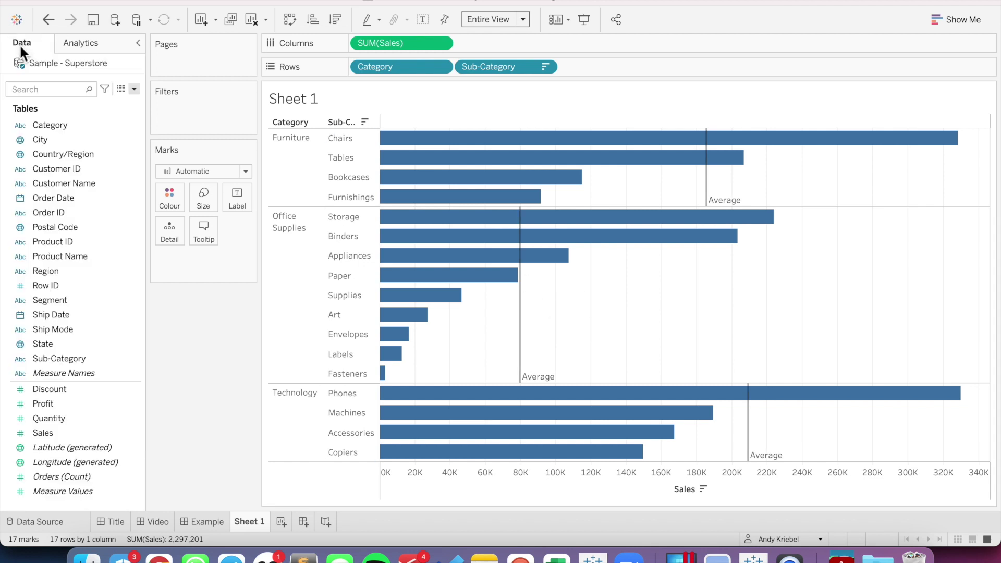
{"action": "left_click", "coordinate": [135, 90]}
{"action": "left_click", "coordinate": [119, 103]}
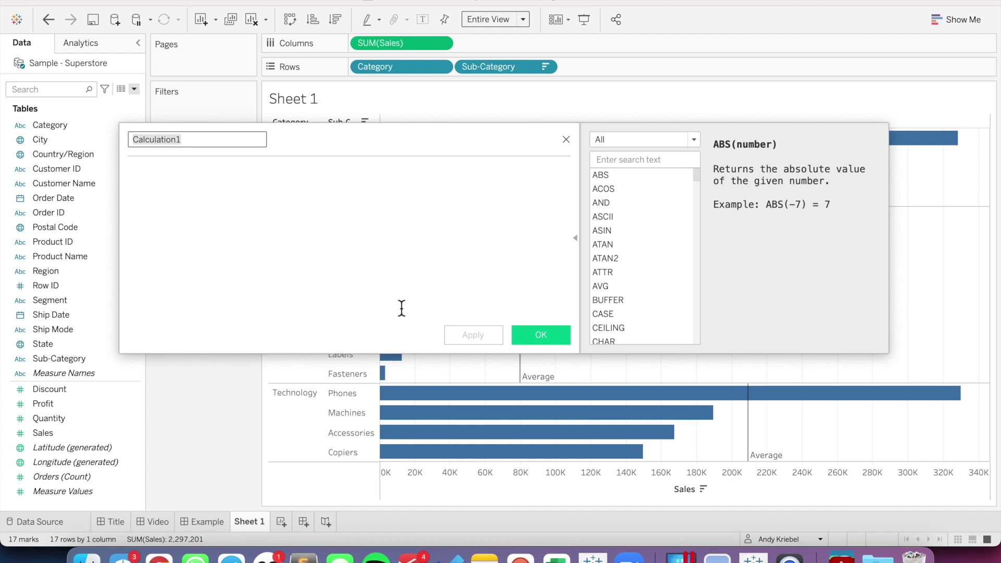
{"action": "type", "text": "Avera"}
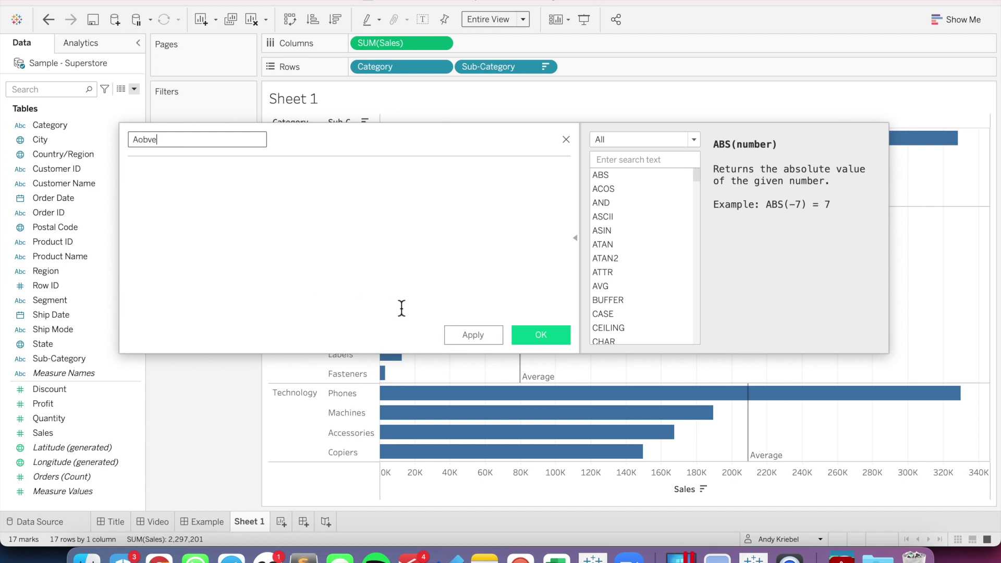
{"action": "key", "text": "BackSpace"}
{"action": "key", "text": "BackSpace"}
{"action": "key", "text": "BackSpace"}
{"action": "key", "text": "BackSpace"}
{"action": "type", "text": "bove"}
{"action": "type", "text": " Avg"}
Enter the formula SUM([Sales]) > WINDOW_AVG(SUM([Sales])) and save the calculation.
{"action": "key", "text": "Tab"}
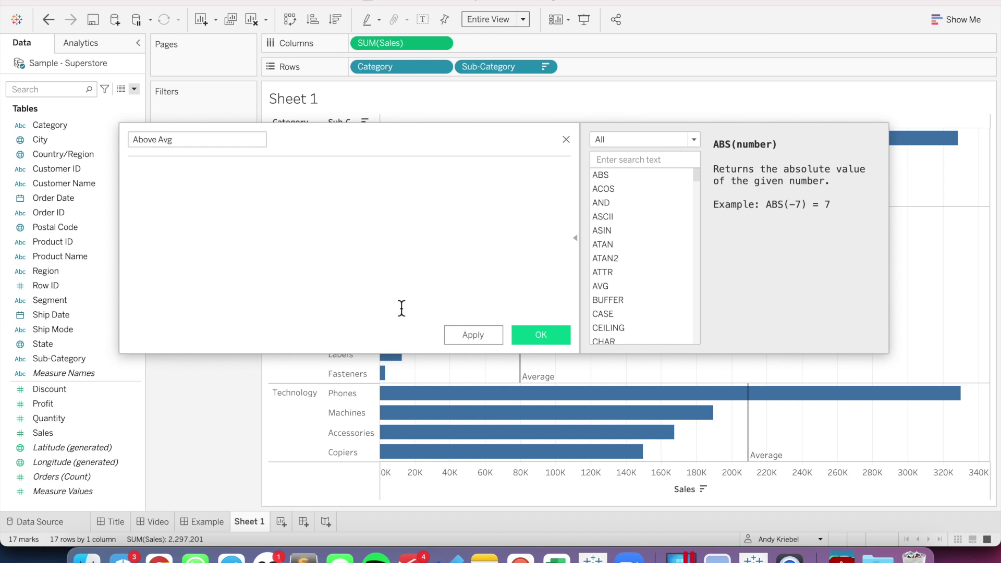
{"action": "type", "text": "SUM(S"}
{"action": "key", "text": "Return"}
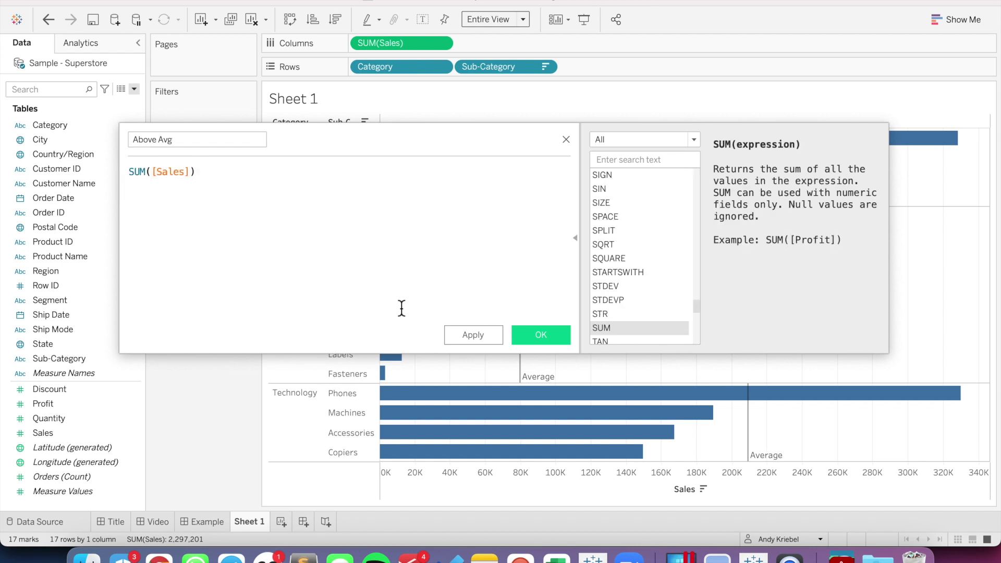
{"action": "type", "text": "> windo"}
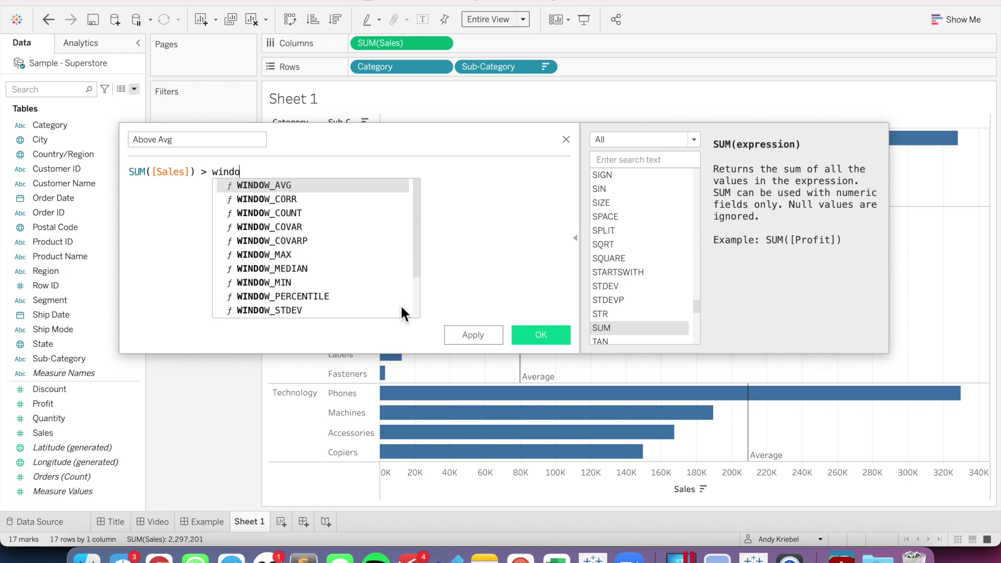
{"action": "key", "text": "Return"}
{"action": "type", "text": "sum"}
{"action": "key", "text": "Return"}
{"action": "type", "text": "sa"}
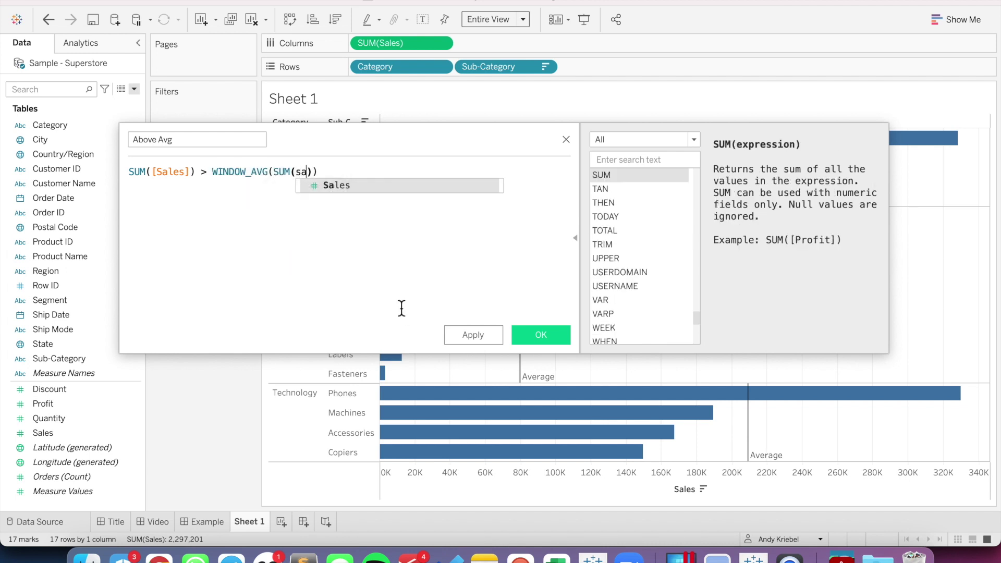
{"action": "key", "text": "Return"}
{"action": "key", "text": "End"}
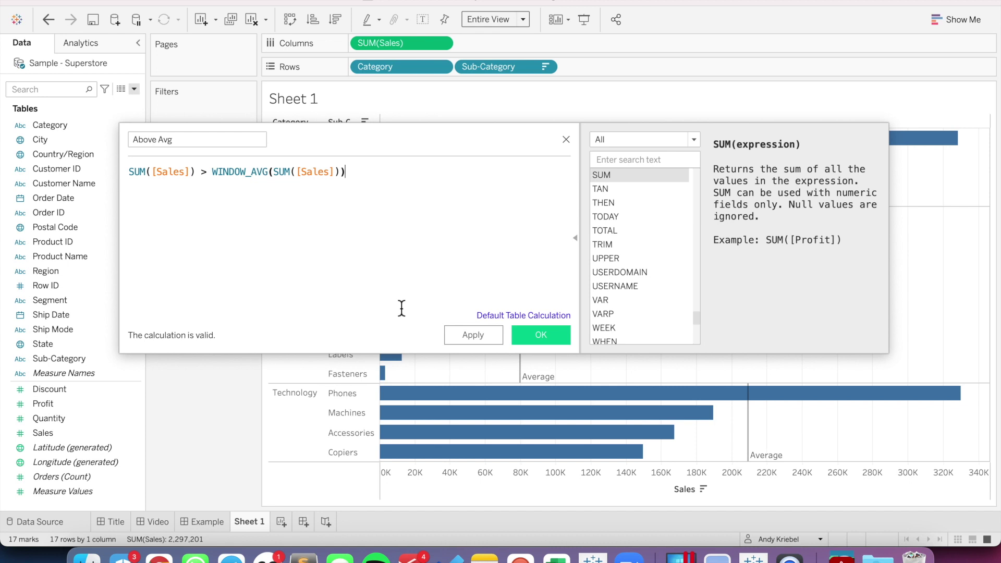
{"action": "left_click", "coordinate": [537, 337]}
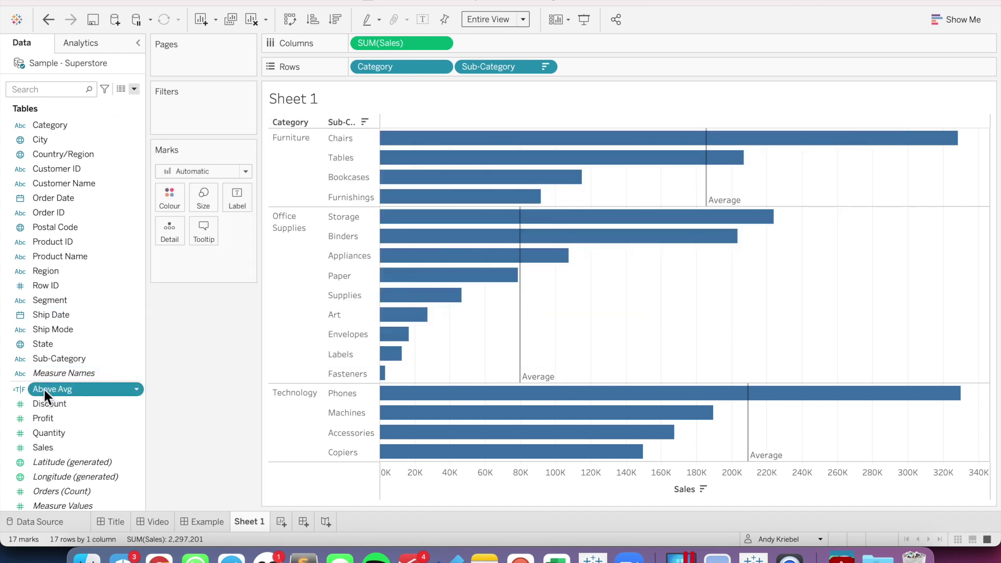
Colour the bars by Above Avg, giving a True/False legend.
{"action": "left_click_drag", "start_coordinate": [43, 387], "coordinate": [165, 195]}
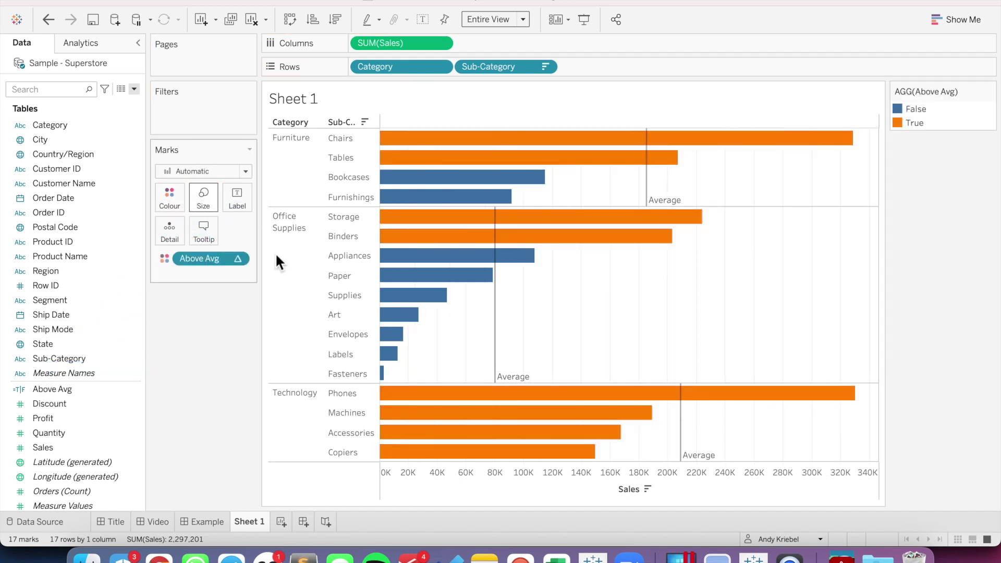
{"action": "mouse_move", "coordinate": [205, 259]}
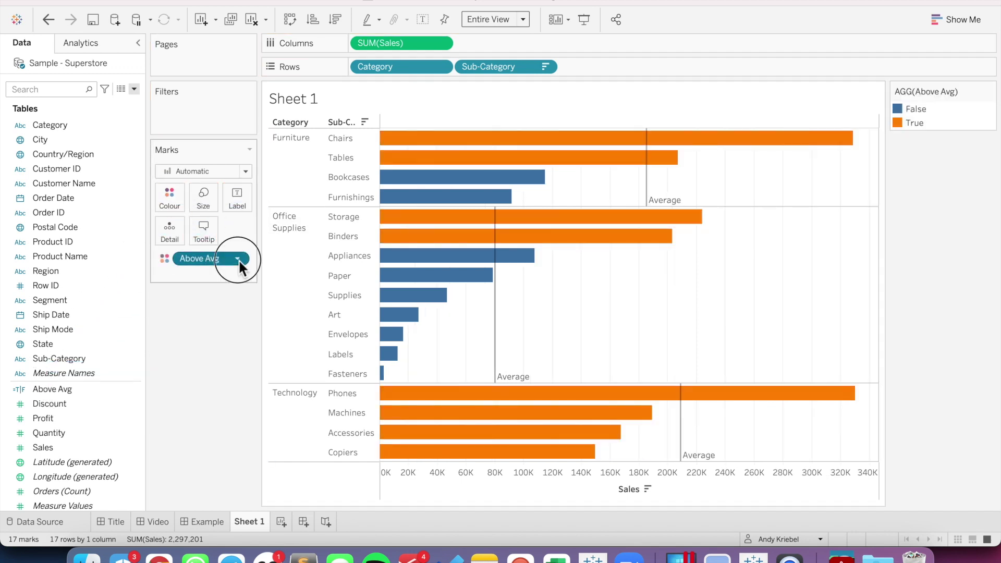
{"action": "left_click", "coordinate": [239, 259]}
Compute Above Avg using Specific Dimensions with Category unchecked, leaving only Sub-Category.
{"action": "left_click", "coordinate": [229, 405]}
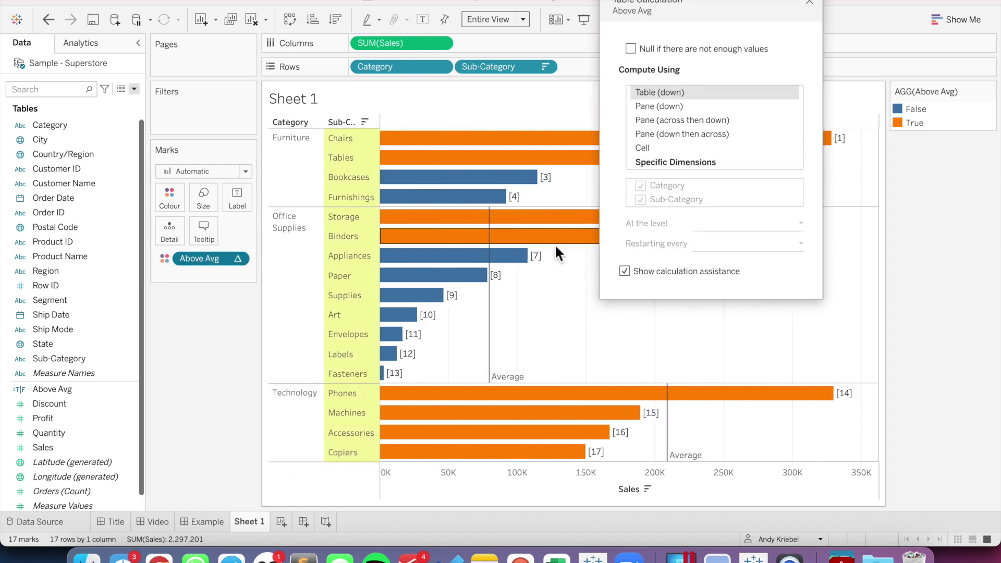
{"action": "left_click", "coordinate": [652, 162]}
{"action": "left_click", "coordinate": [641, 188]}
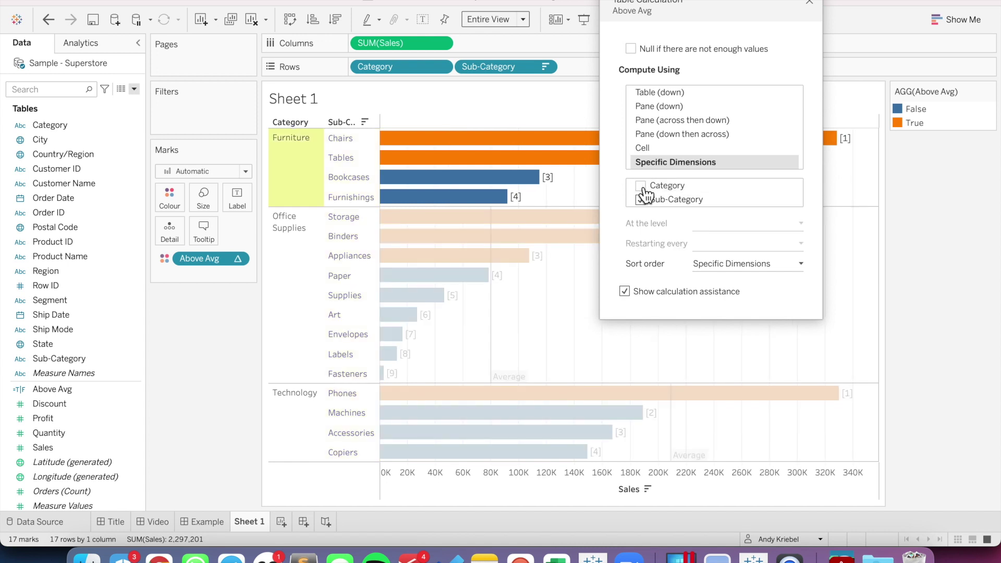
{"action": "left_click", "coordinate": [804, 4]}
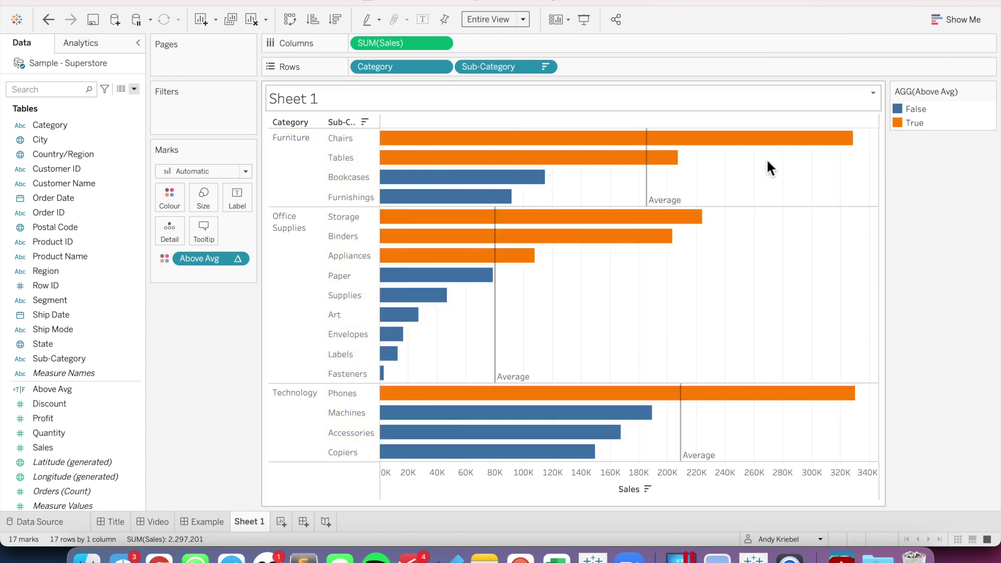
Set the Above Avg colours to green for True and grey for False.
{"action": "double_click", "coordinate": [930, 121]}
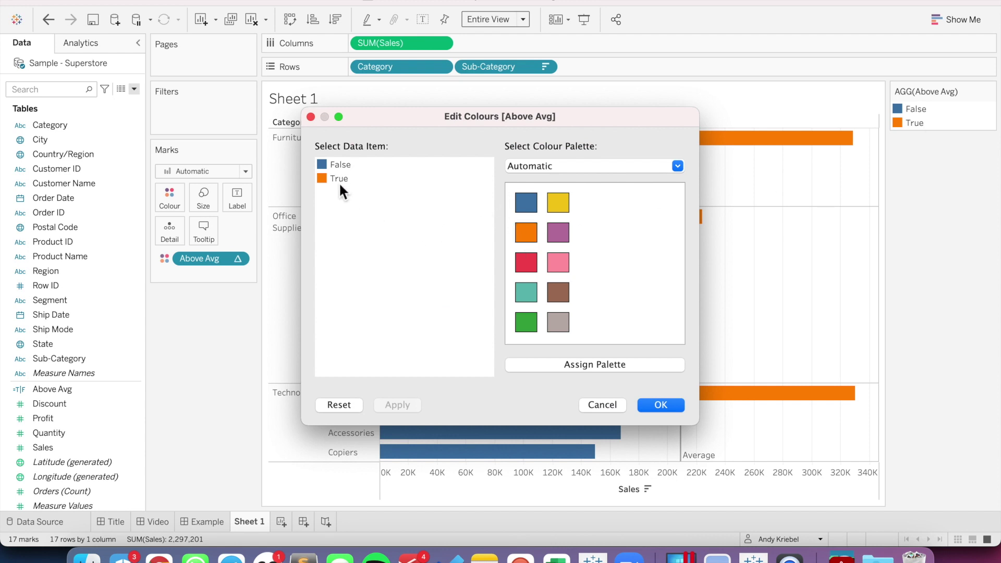
{"action": "left_click", "coordinate": [524, 322]}
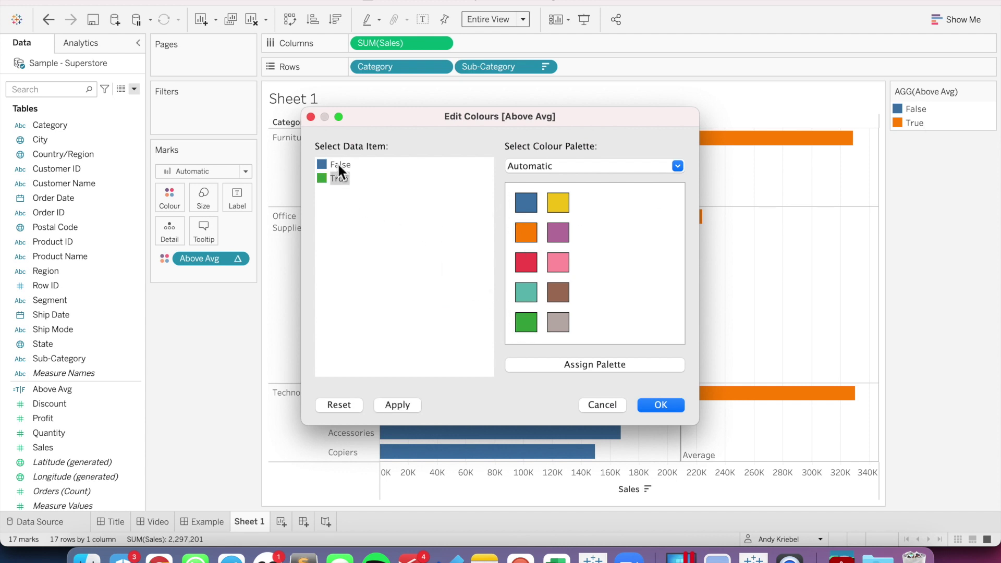
{"action": "left_click", "coordinate": [560, 323]}
{"action": "left_click", "coordinate": [657, 405]}
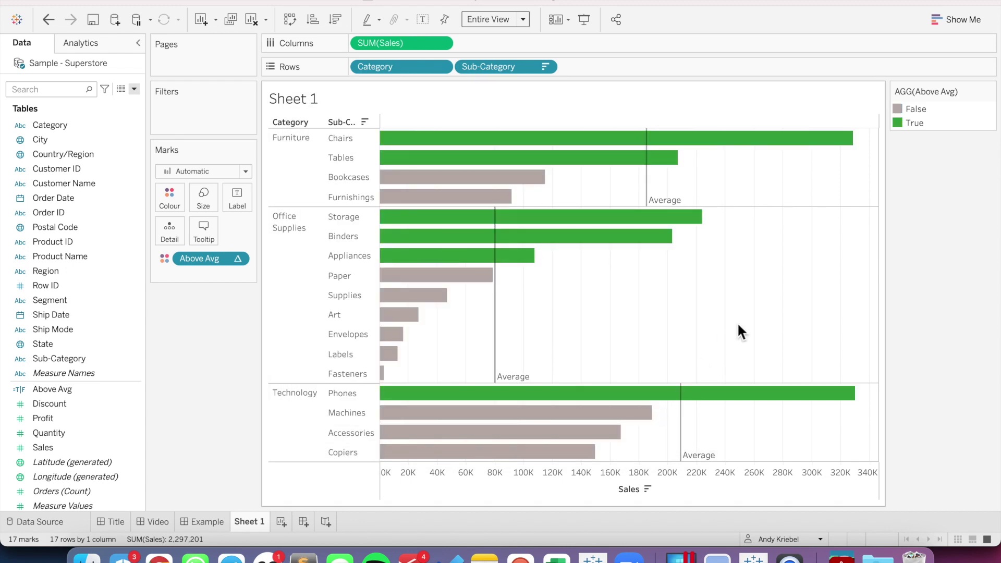